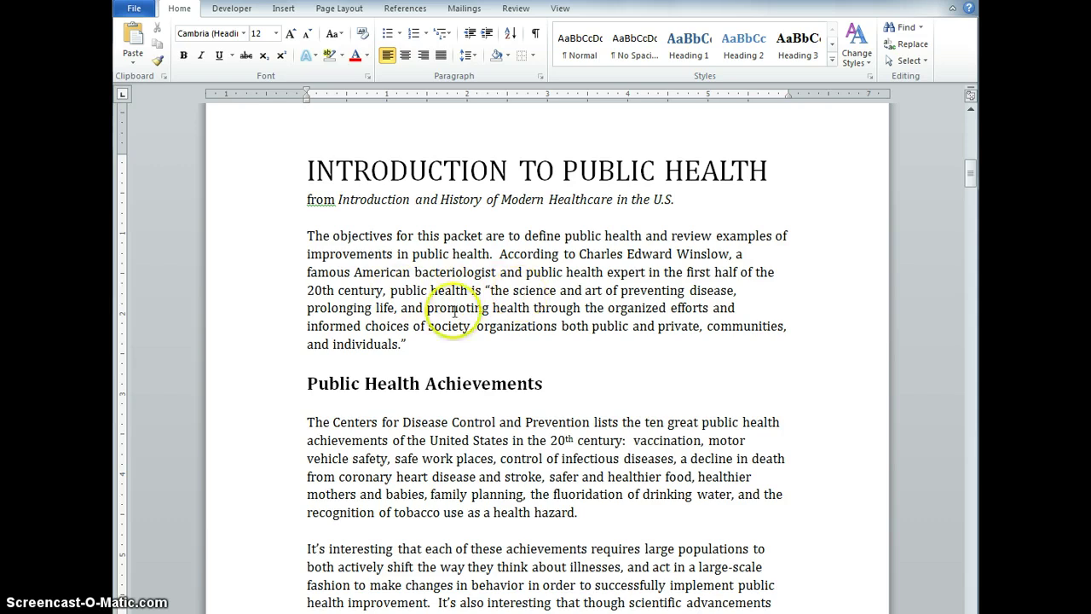
Box the words 'public health' in the Winslow sentence with an Outside Border.
left_click(388, 291)
left_click_drag(401, 290, 447, 290)
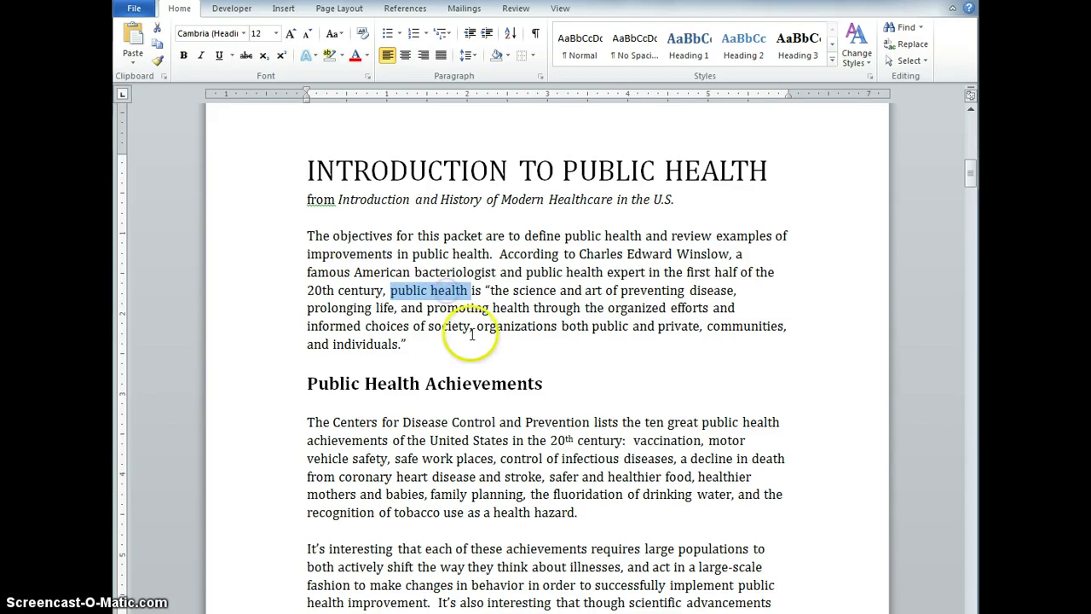
left_click(532, 57)
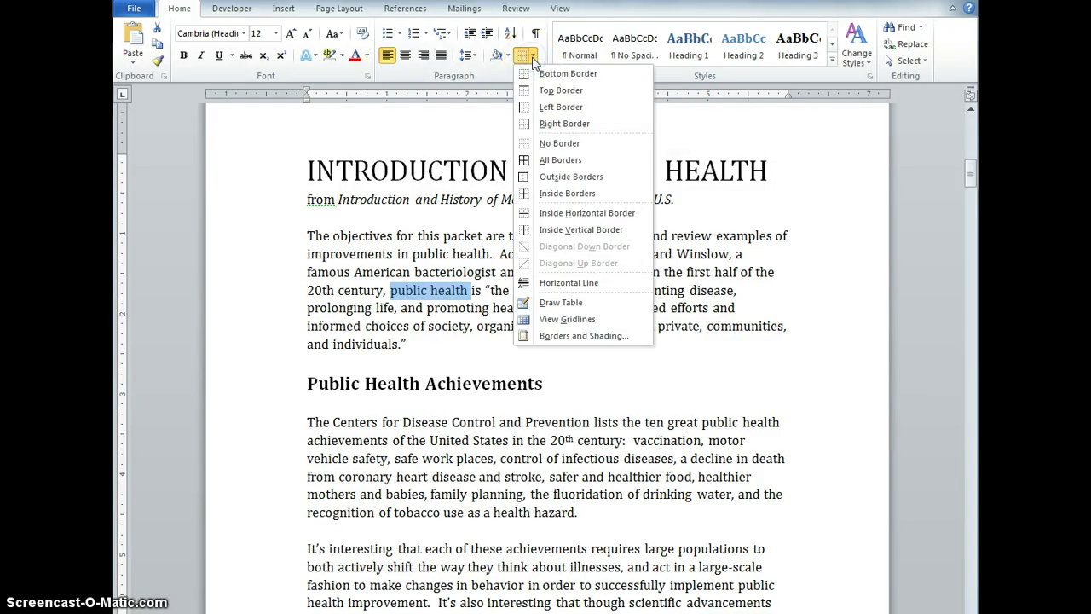
left_click(552, 179)
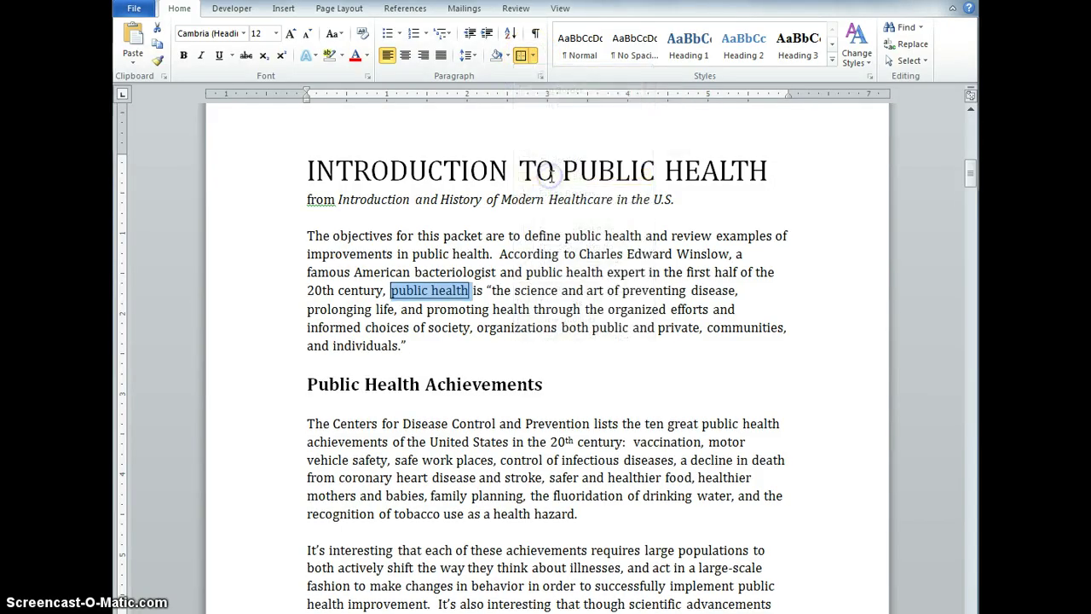
left_click(567, 308)
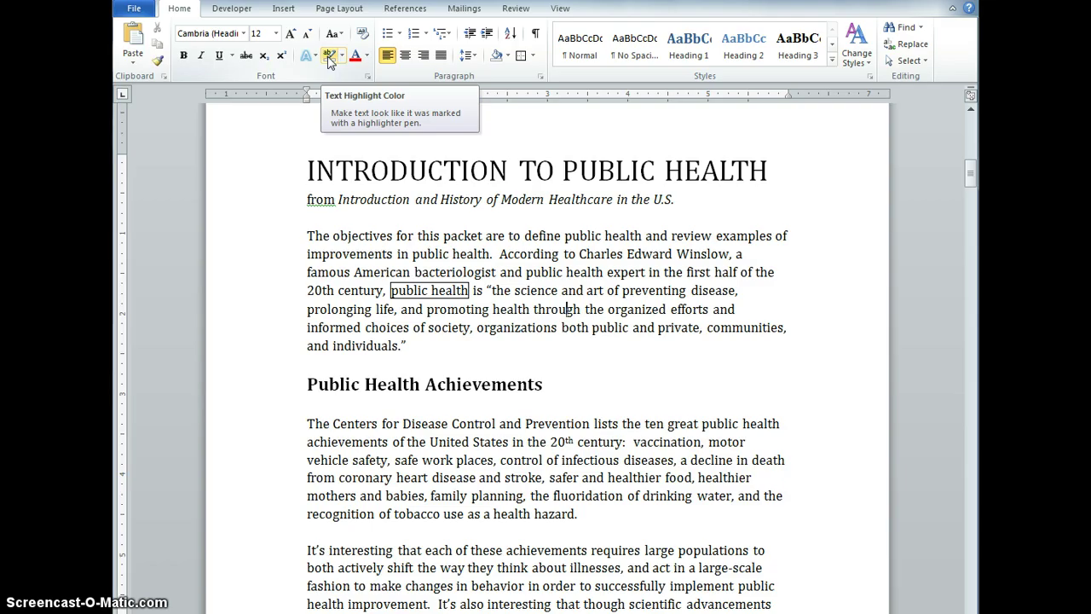
Highlight Winslow's quoted definition, 'the science and art' through 'and individuals', in yellow.
left_click(488, 292)
left_click_drag(487, 292, 397, 343)
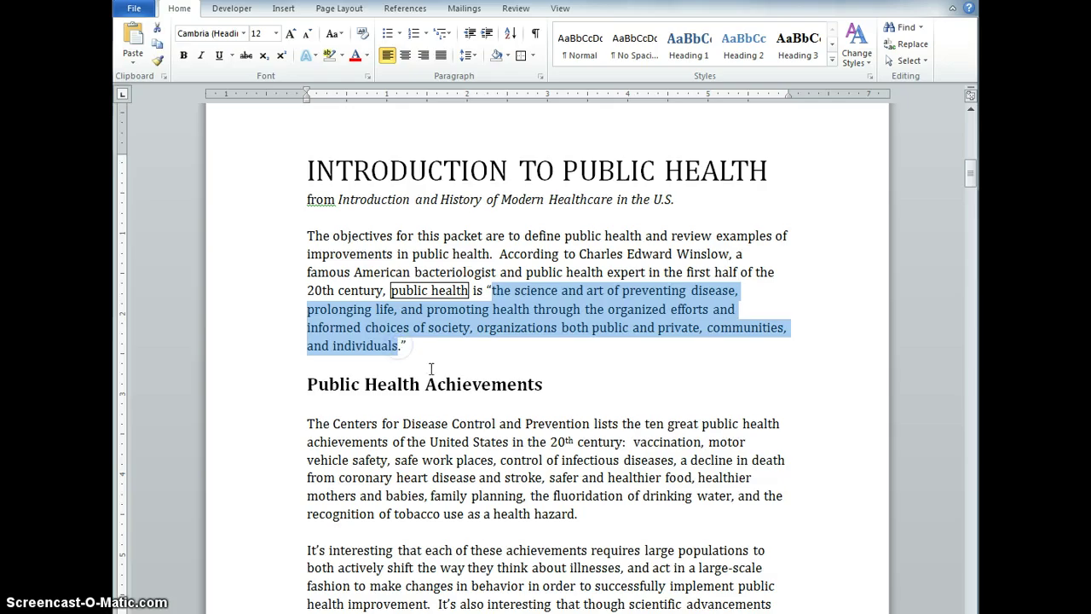
left_click(341, 57)
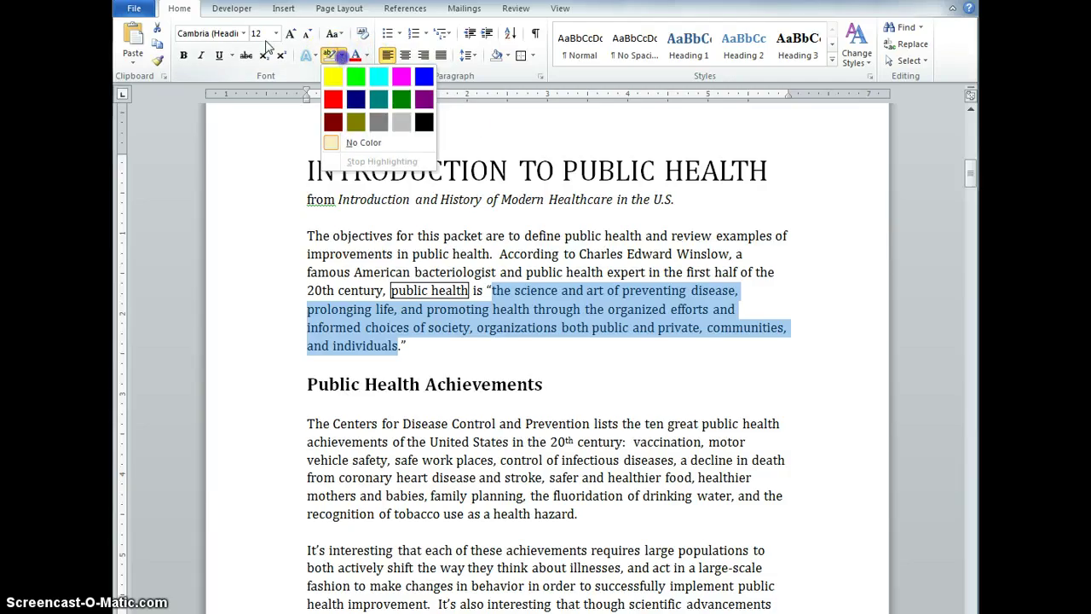
left_click(334, 76)
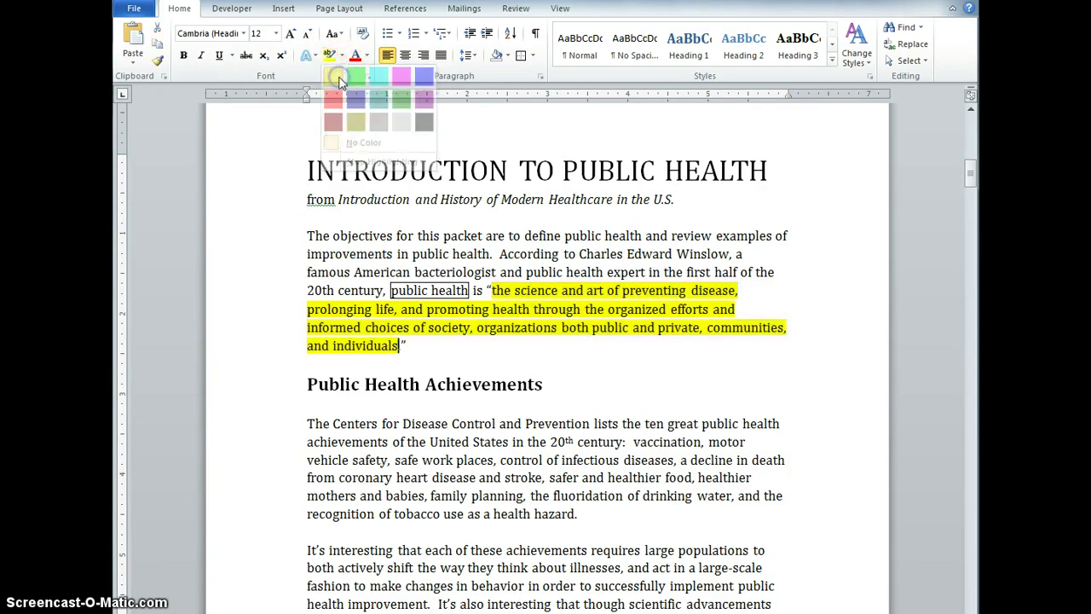
left_click(451, 328)
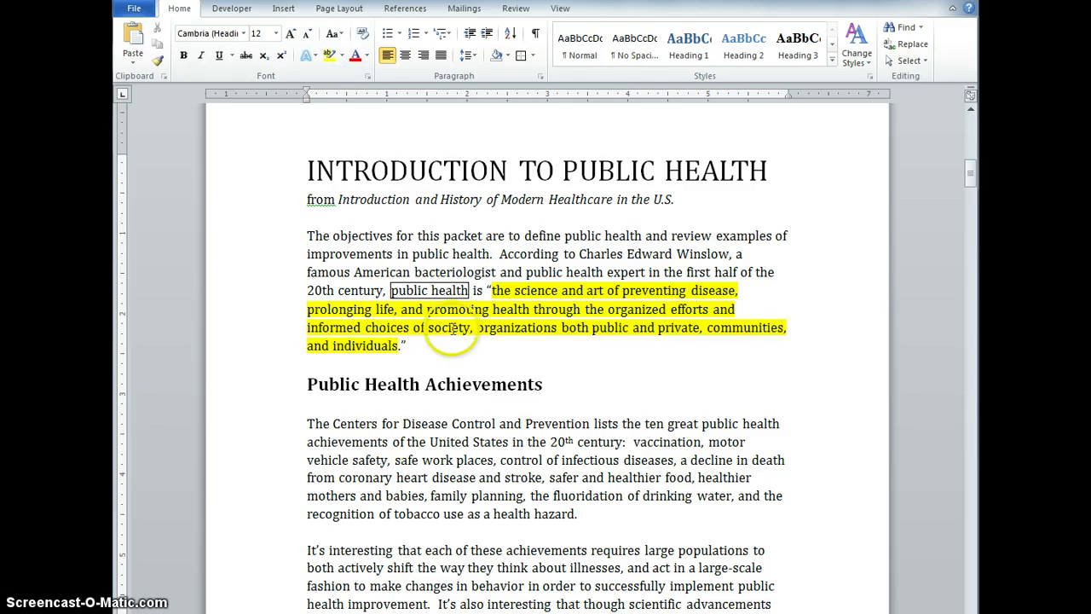
scroll(469, 372, "down", 1)
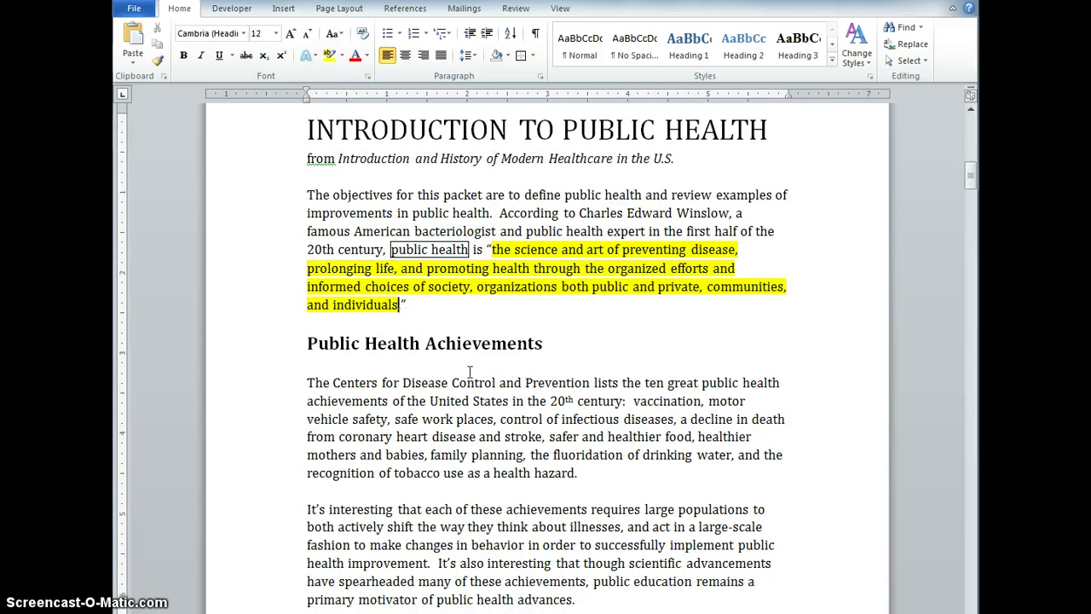
scroll(466, 371, "down", 1)
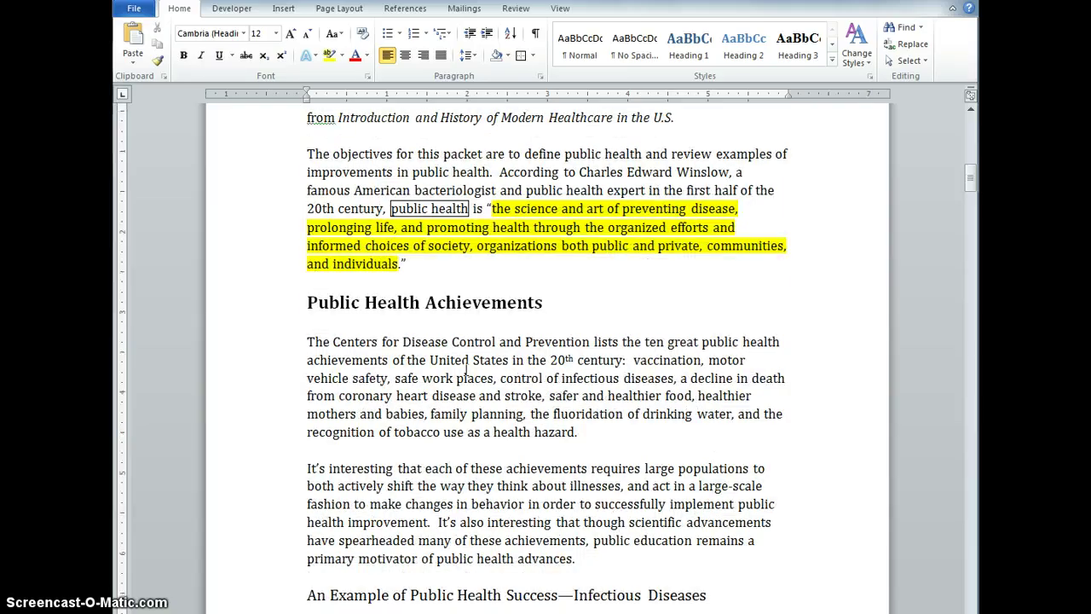
scroll(466, 368, "down", 1)
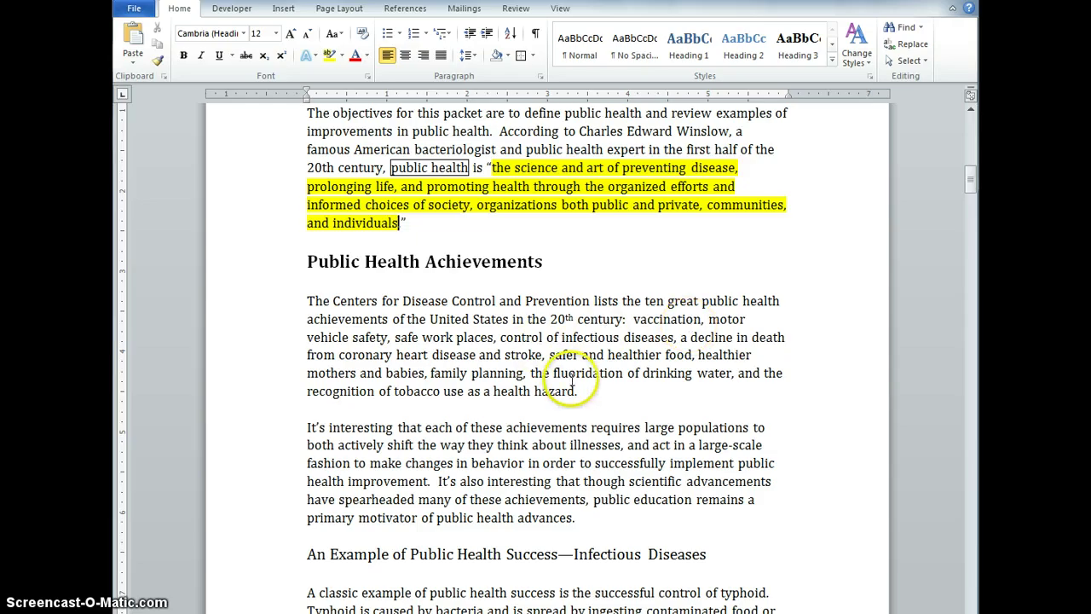
Type numbers 1 to 5 before vaccination, motor, safe work places, control and a decline.
left_click(632, 318)
type("1")
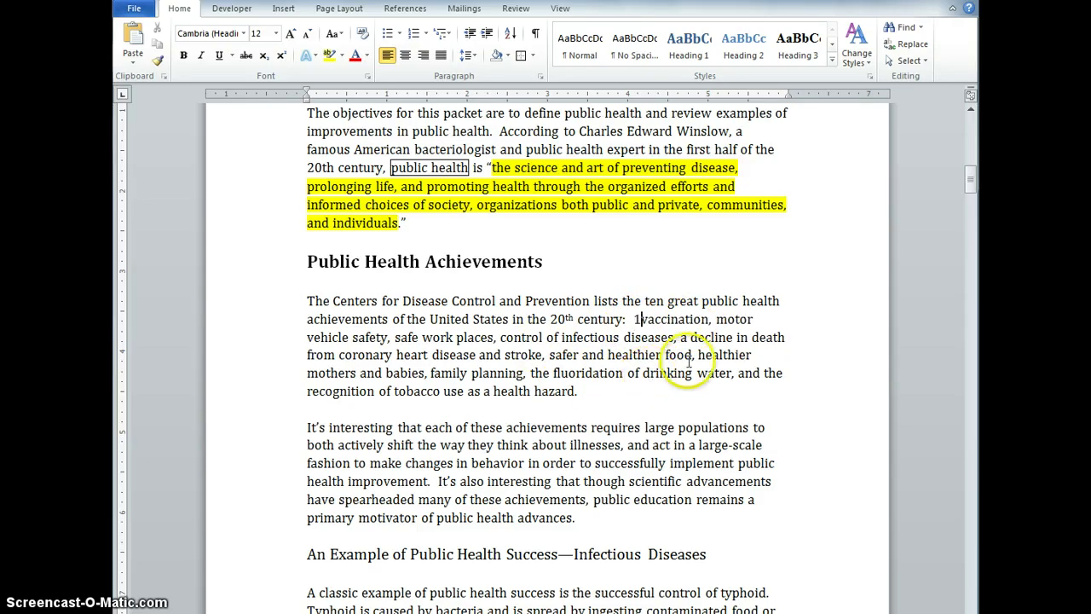
left_click(714, 319)
type("2")
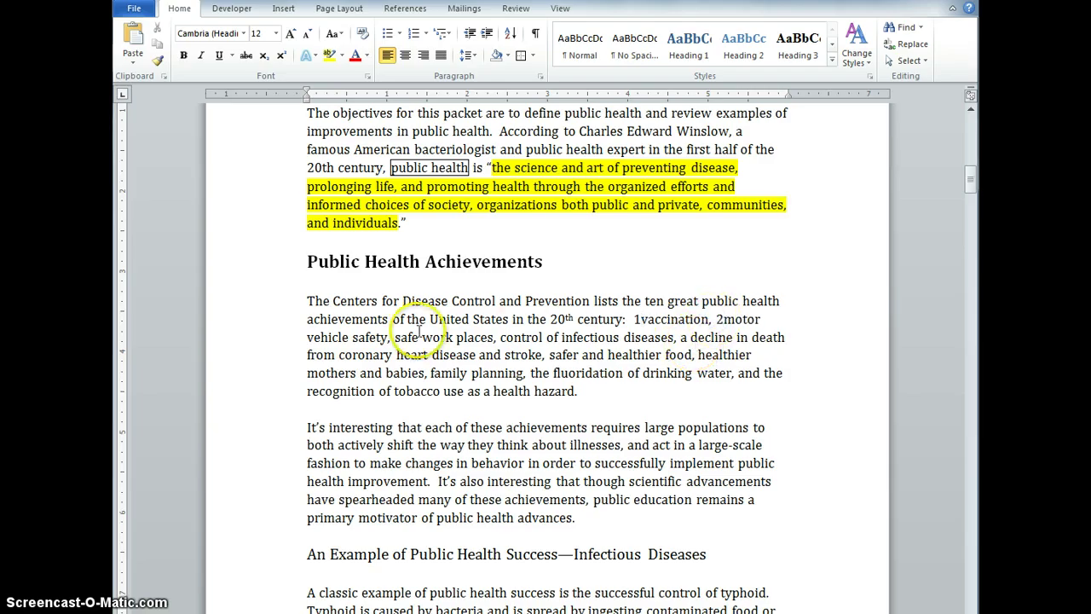
left_click(394, 337)
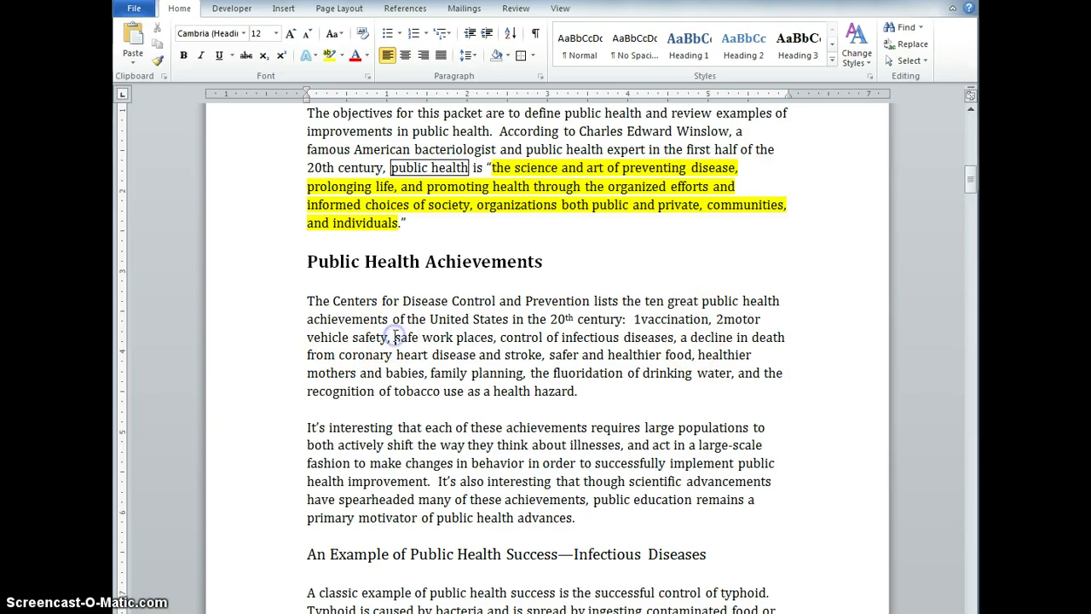
type("3")
left_click(507, 337)
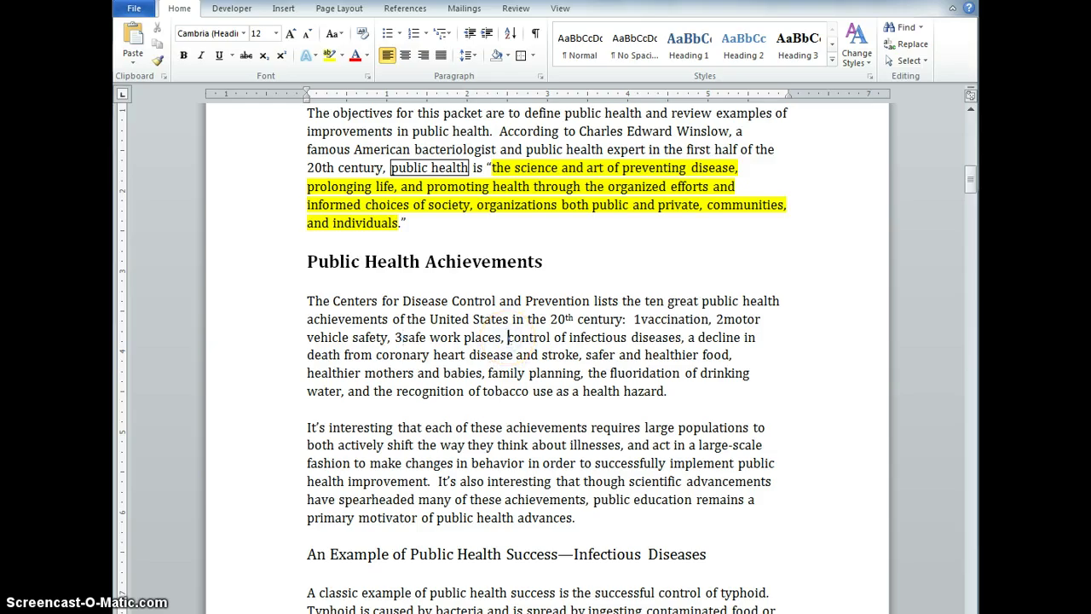
type("4")
left_click(697, 337)
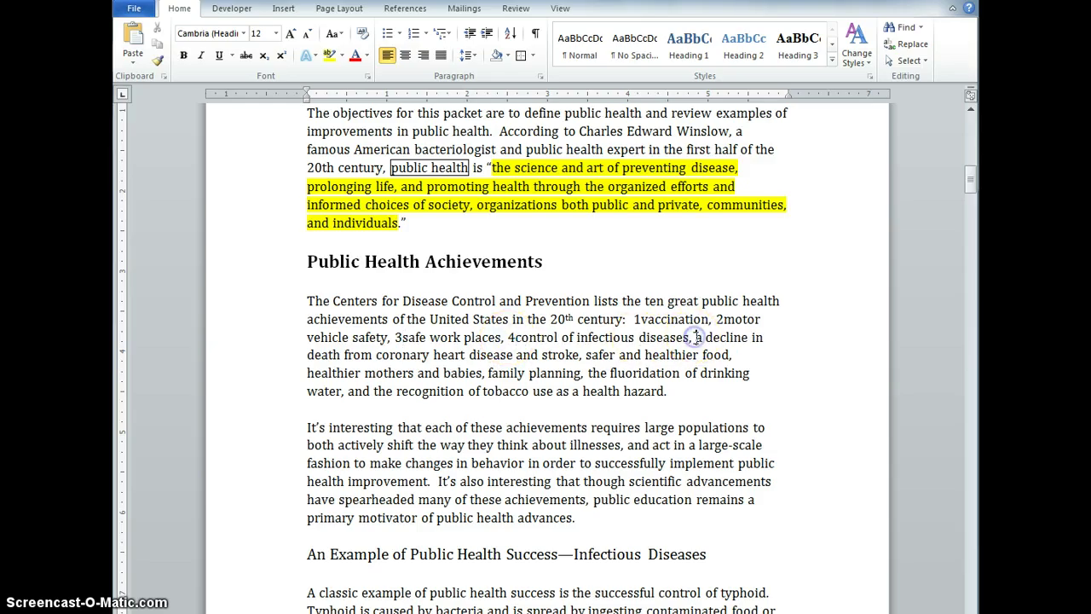
type("5")
left_click(738, 415)
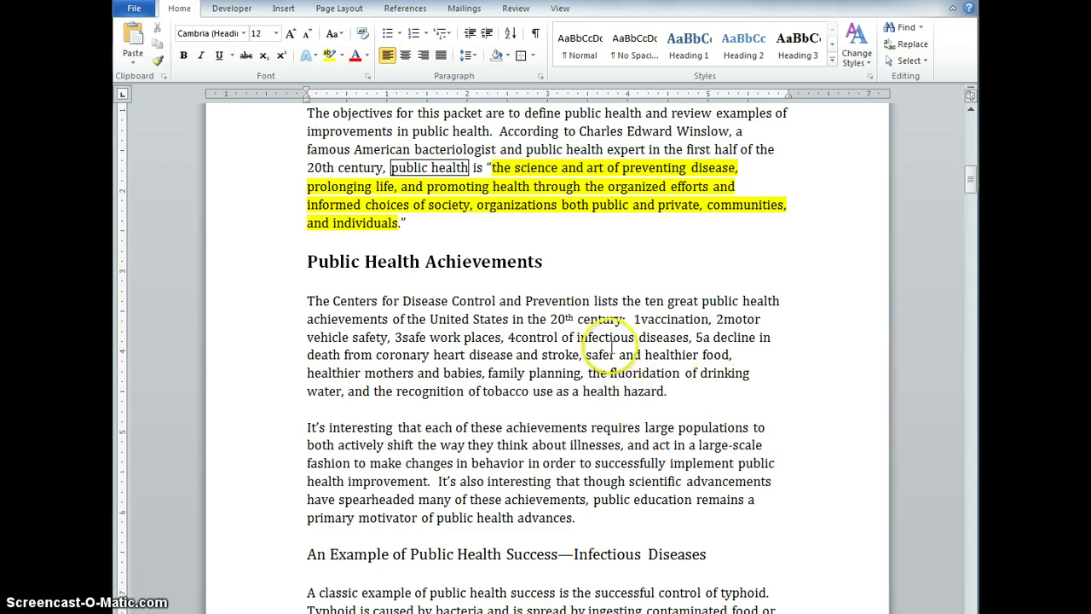
left_click(632, 319)
Highlight the numbers 1, 2 and 3 in the achievements list in bright green.
left_click_drag(632, 319, 640, 318)
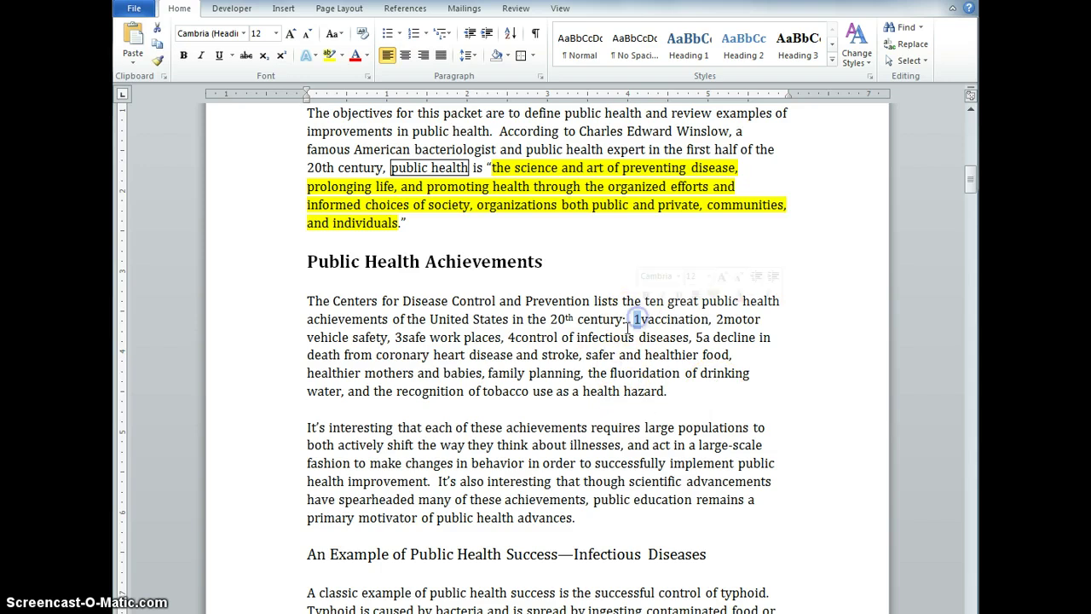
left_click(343, 58)
left_click(356, 78)
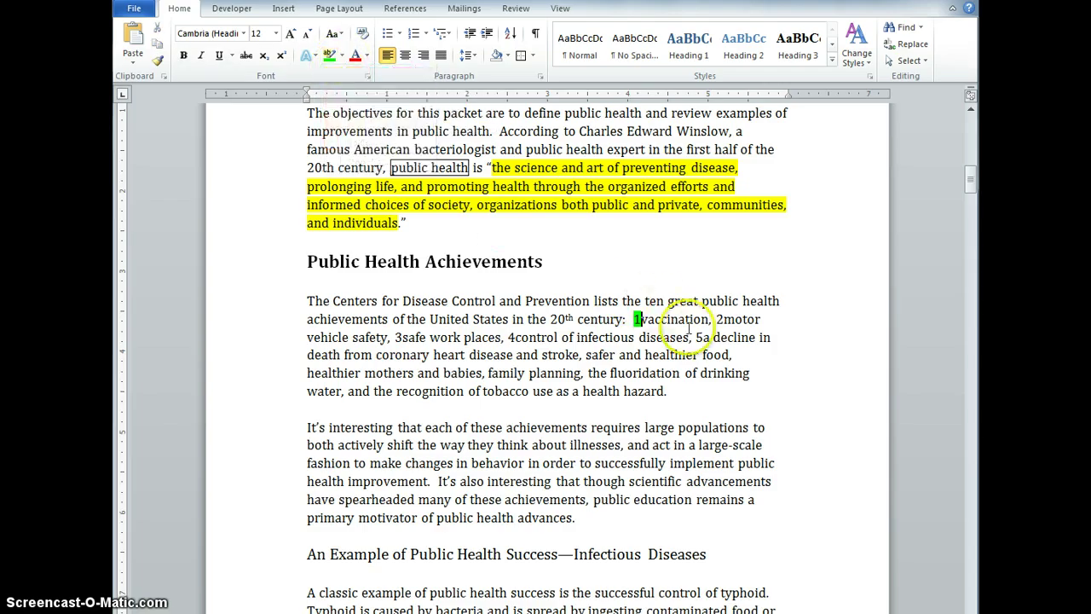
left_click(718, 319)
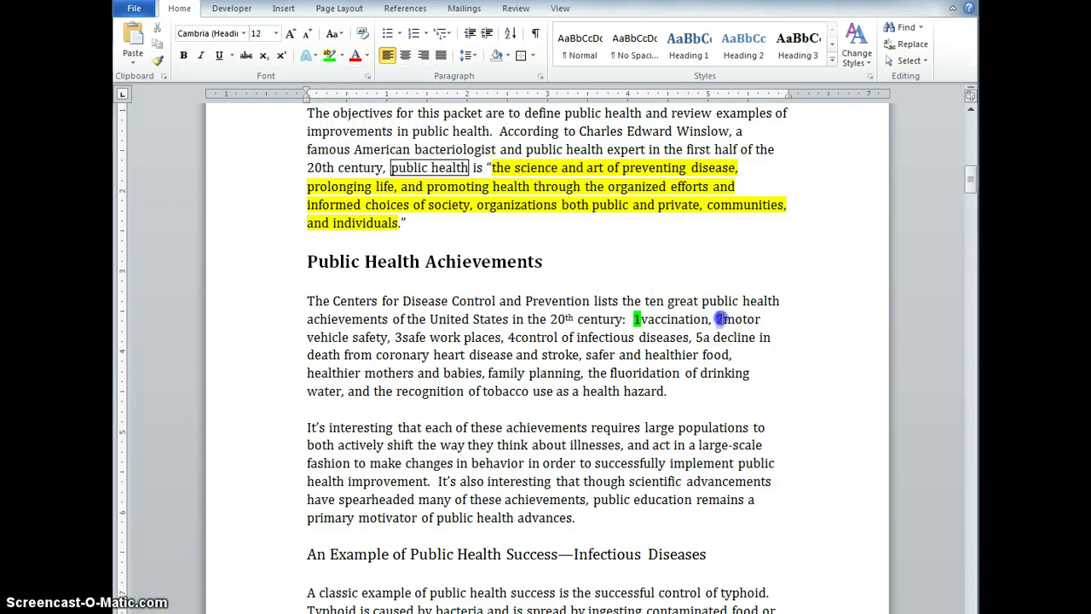
left_click(328, 55)
left_click(397, 337)
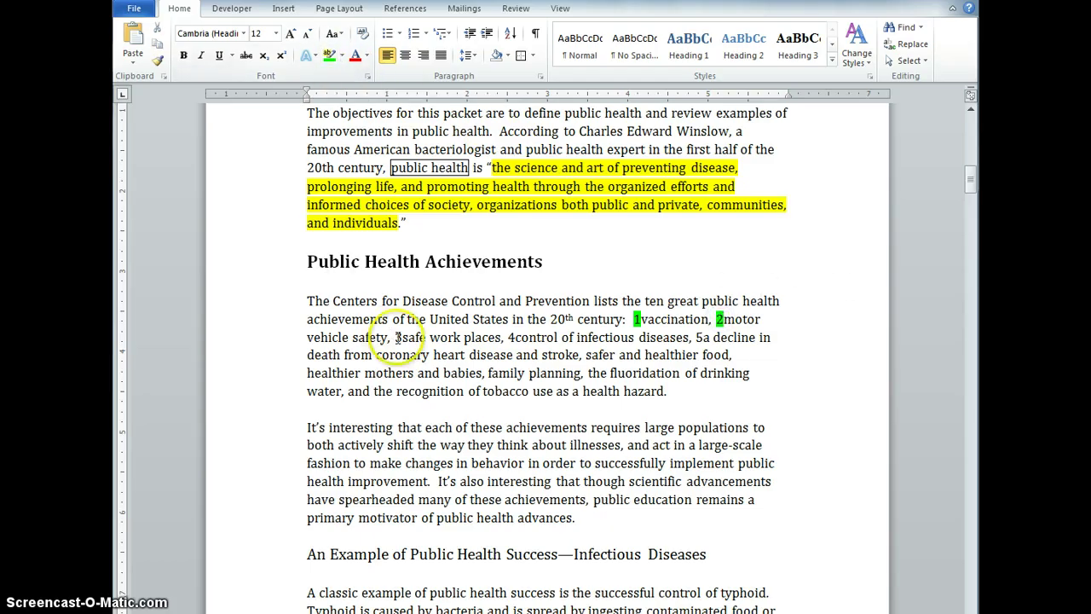
left_click_drag(398, 337, 393, 337)
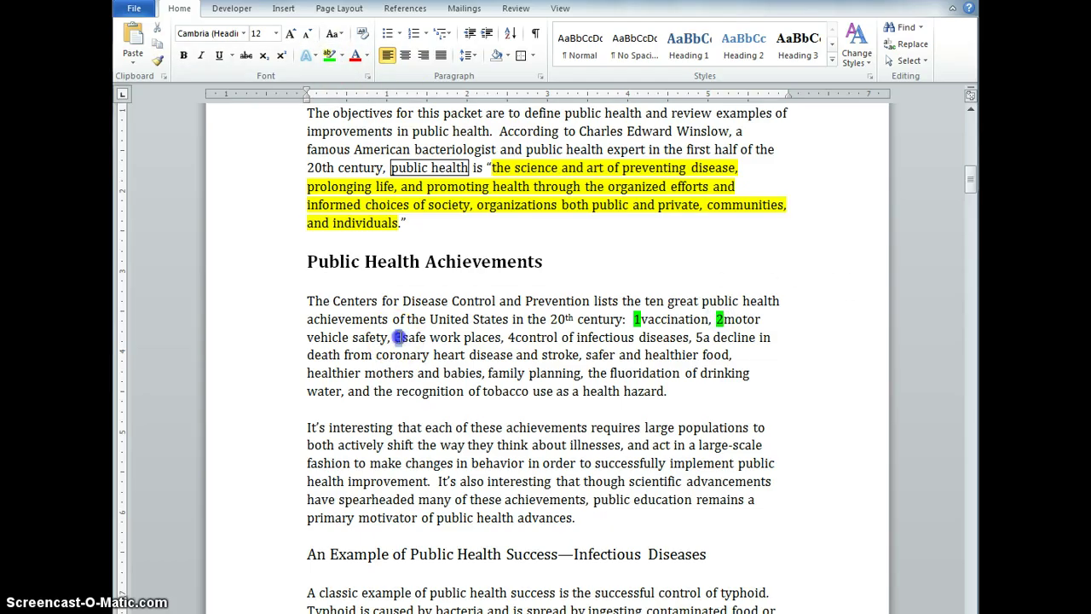
left_click(331, 59)
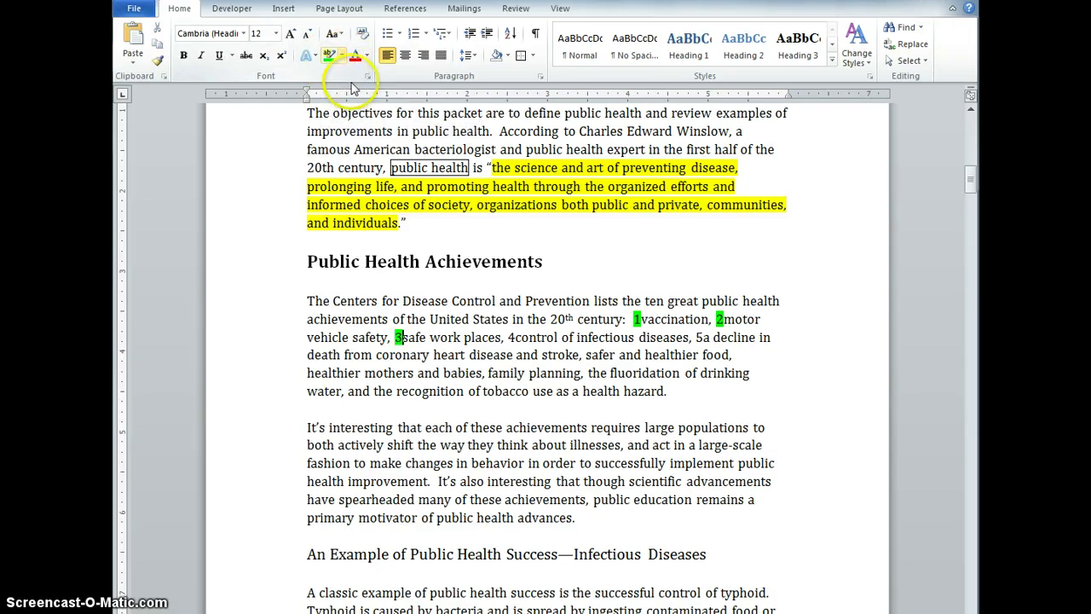
Highlight the numbers 4 and 5, before control and a decline, in bright green.
left_click_drag(506, 337, 511, 337)
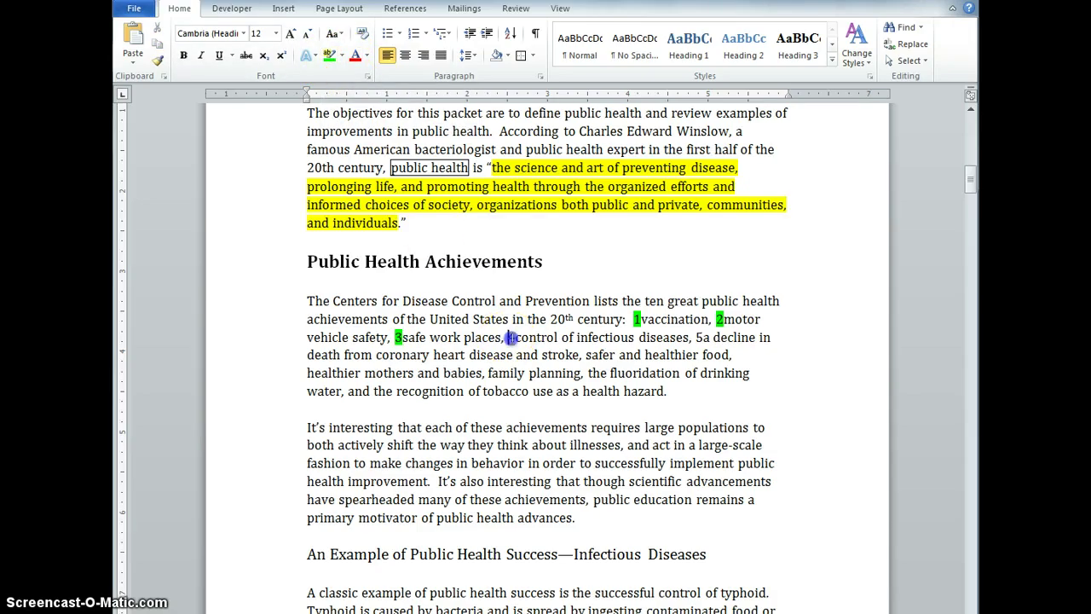
left_click(330, 55)
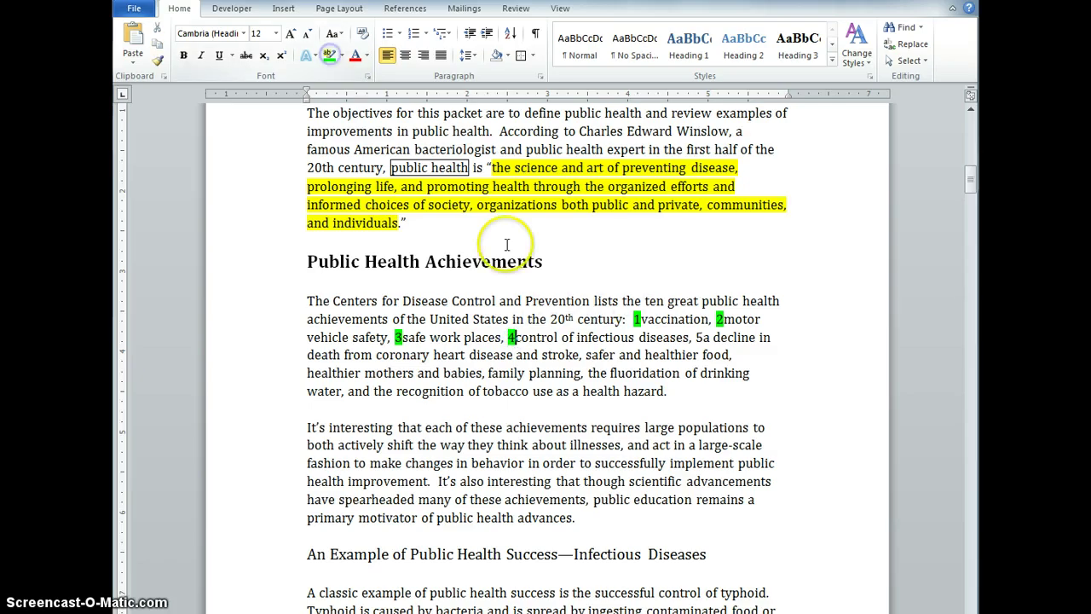
left_click_drag(691, 338, 697, 338)
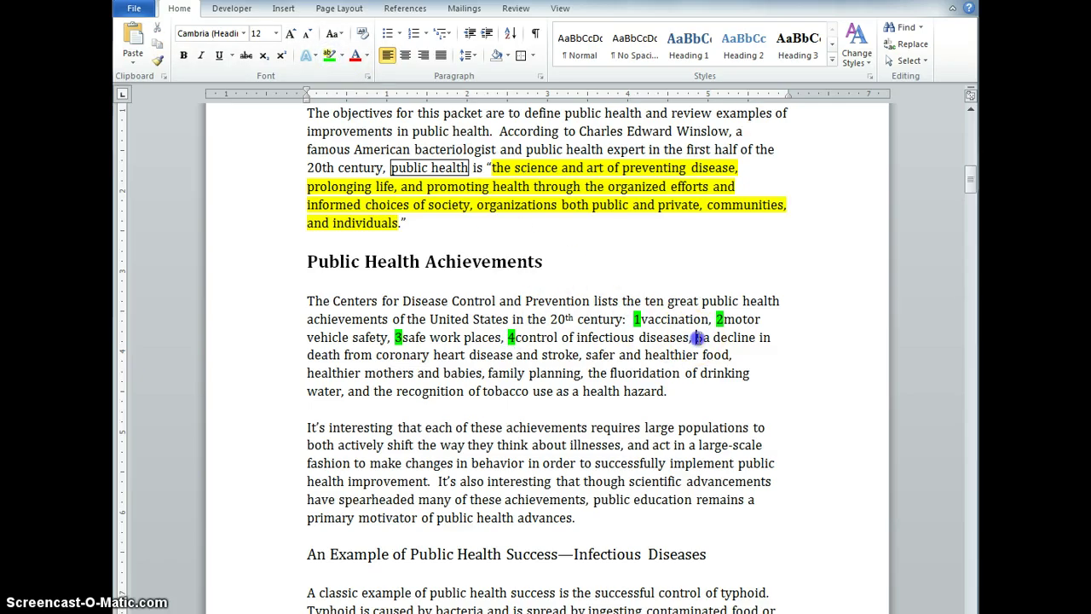
left_click(331, 54)
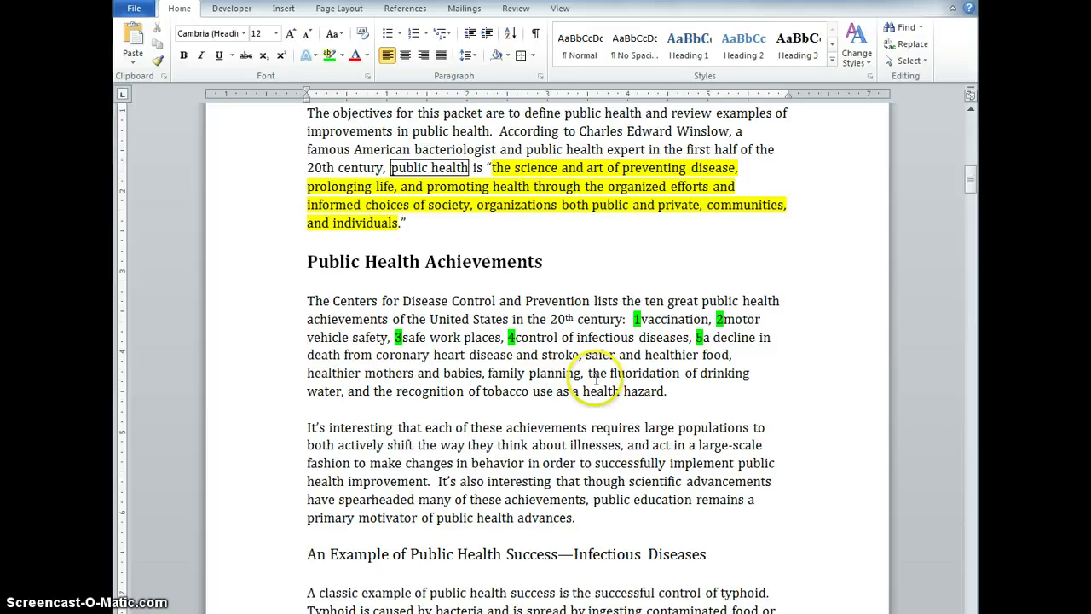
left_click(665, 445)
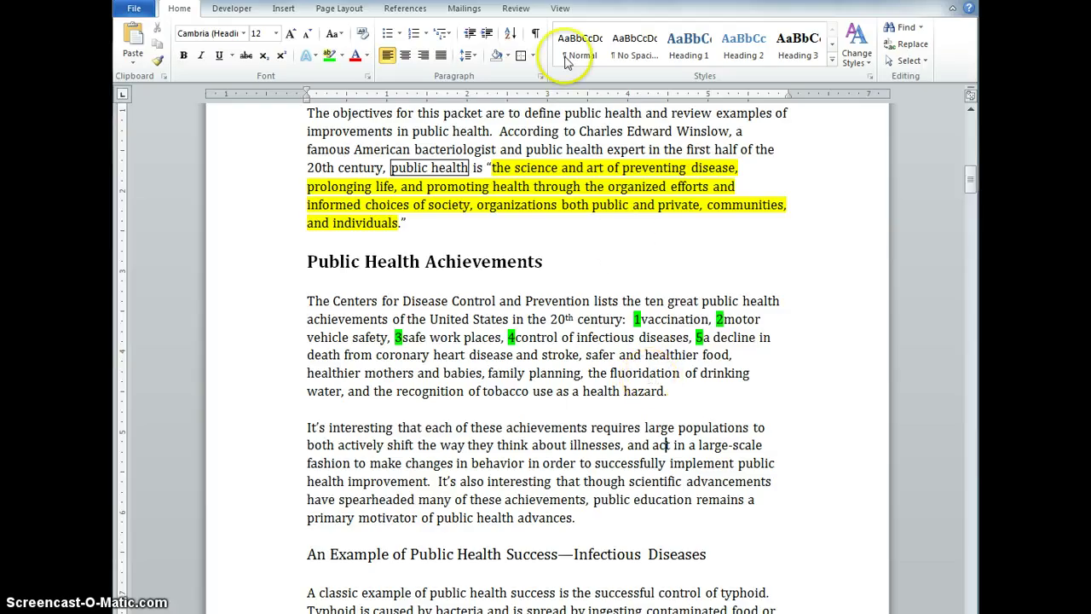
Attach a new placeholder comment to the word 'fluoridation' from the Review tab.
left_click(516, 10)
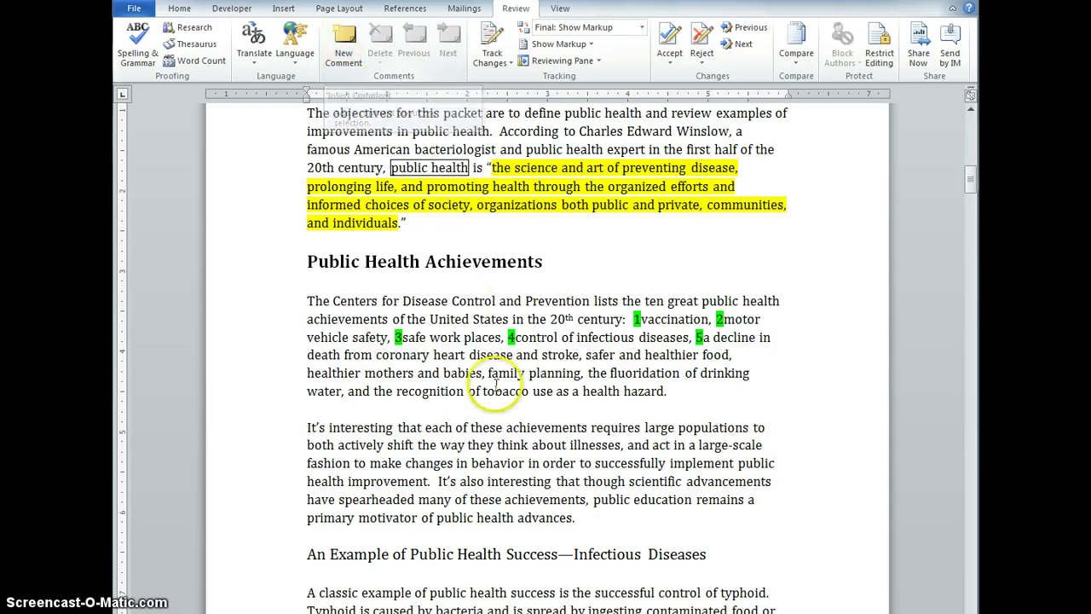
double_click(631, 373)
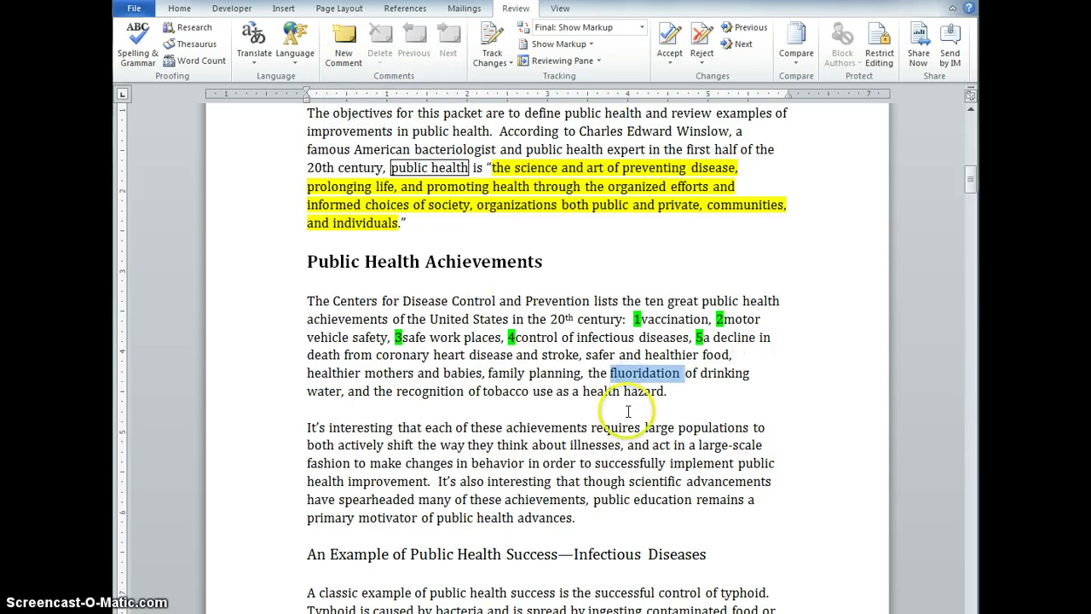
left_click(344, 53)
left_click(921, 266)
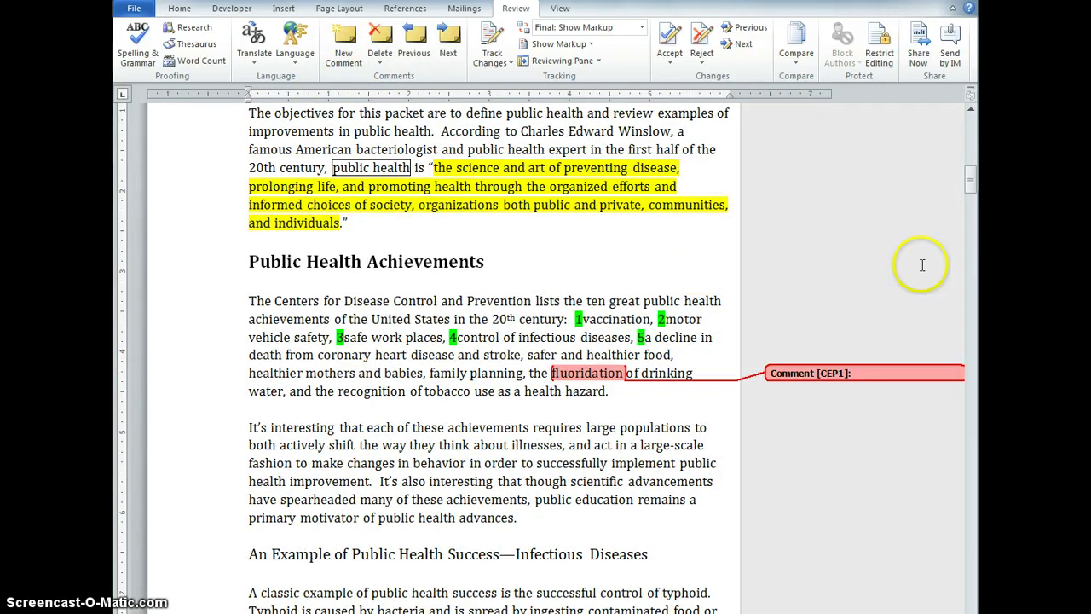
left_click(877, 372)
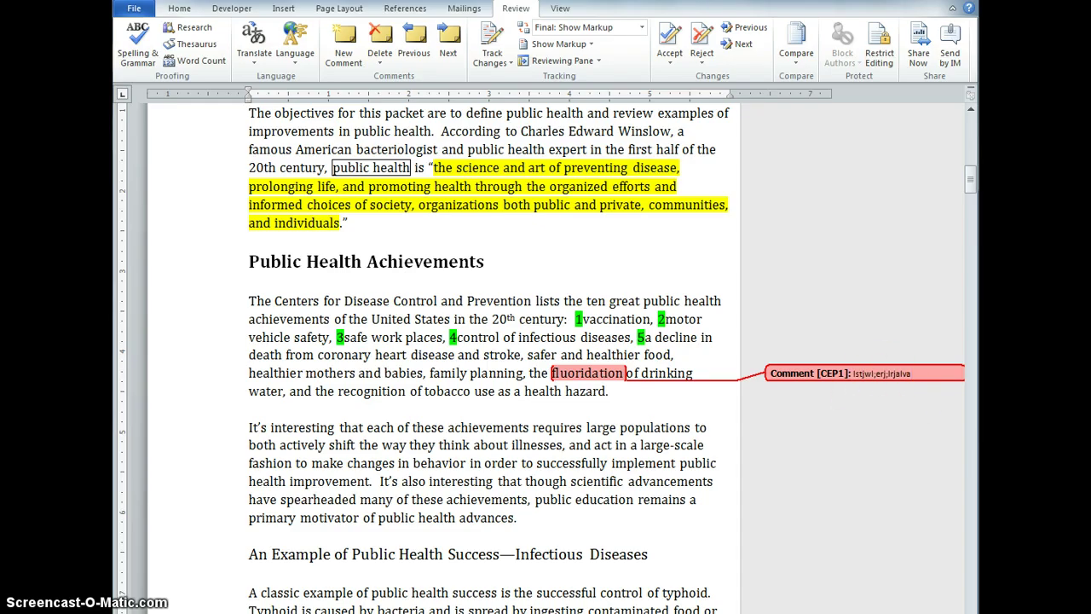
left_click(853, 434)
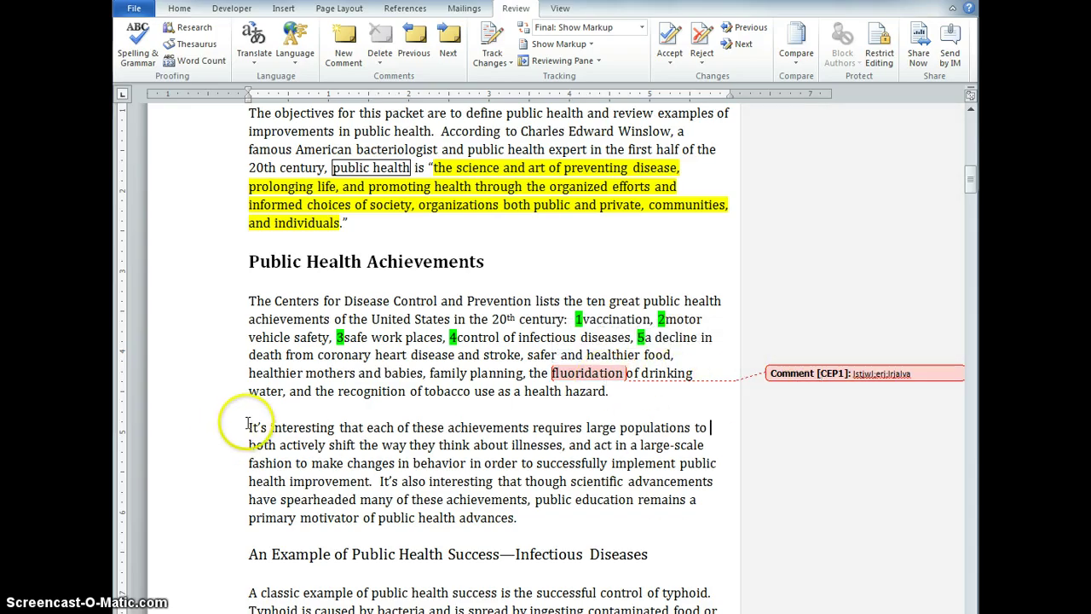
Attach a second placeholder comment to the whole 'It's interesting that each of these achievements' paragraph.
left_click_drag(249, 427, 521, 517)
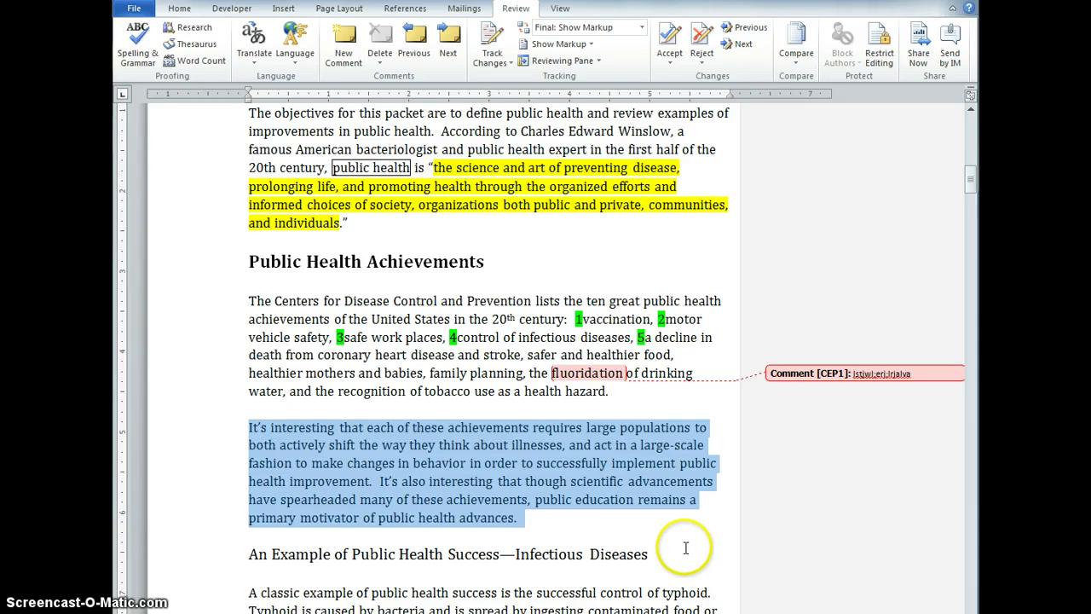
left_click(344, 43)
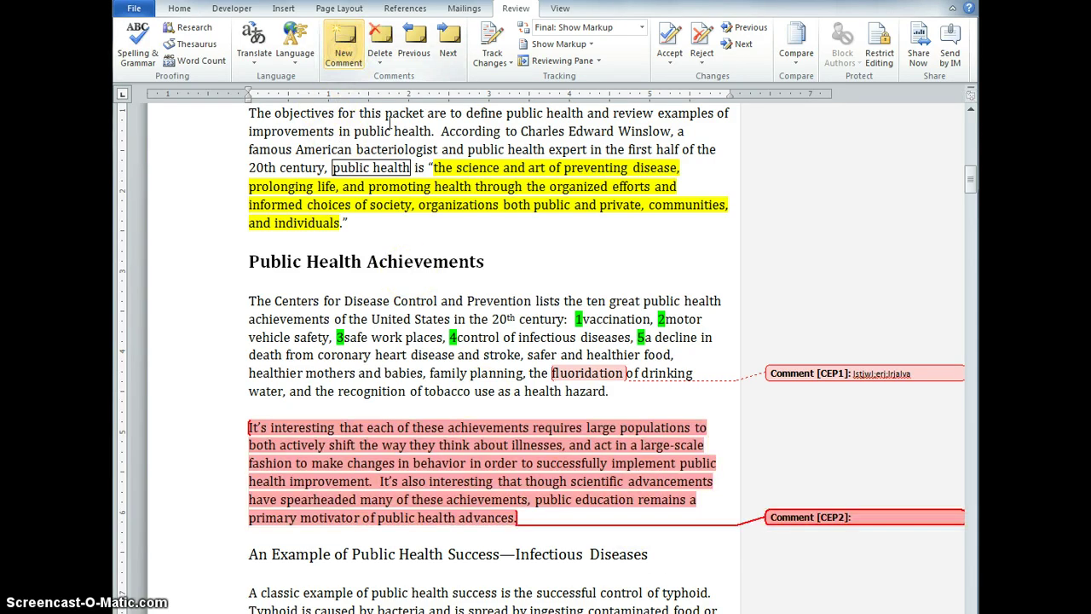
left_click(884, 517)
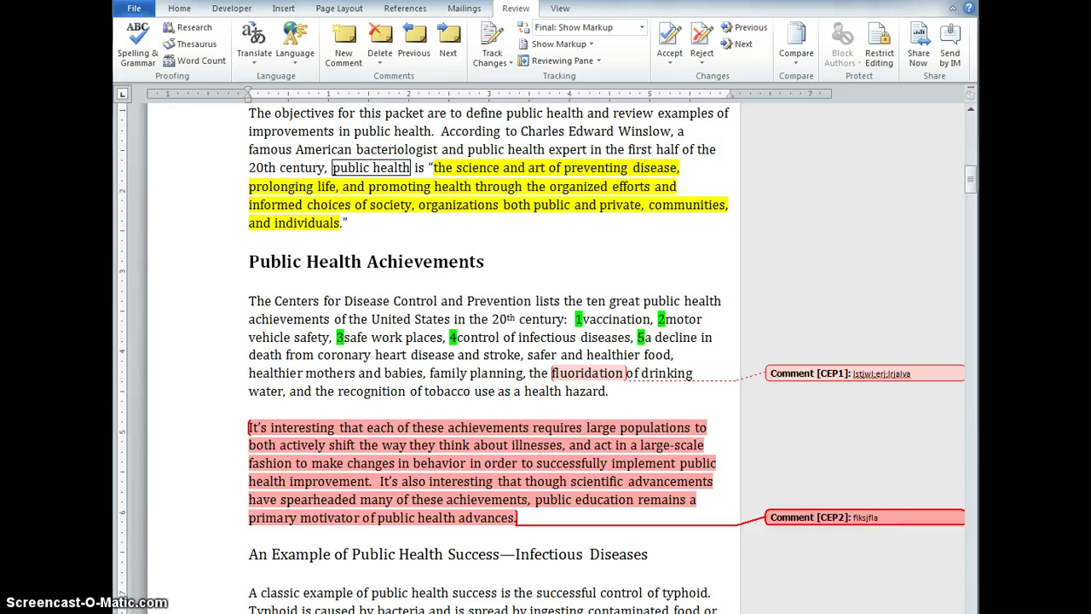
left_click(886, 467)
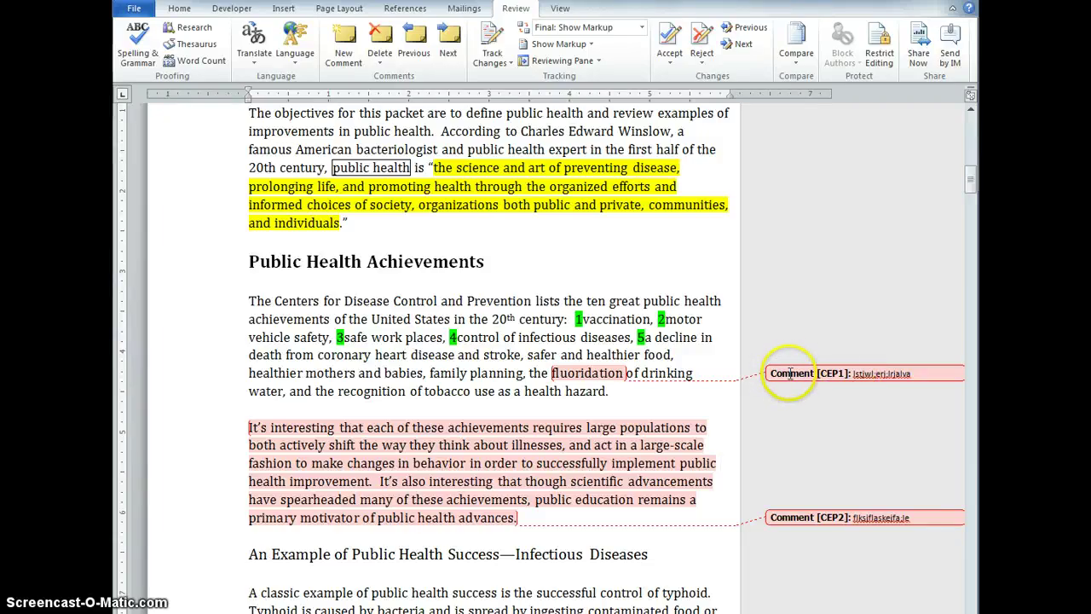
left_click(881, 374)
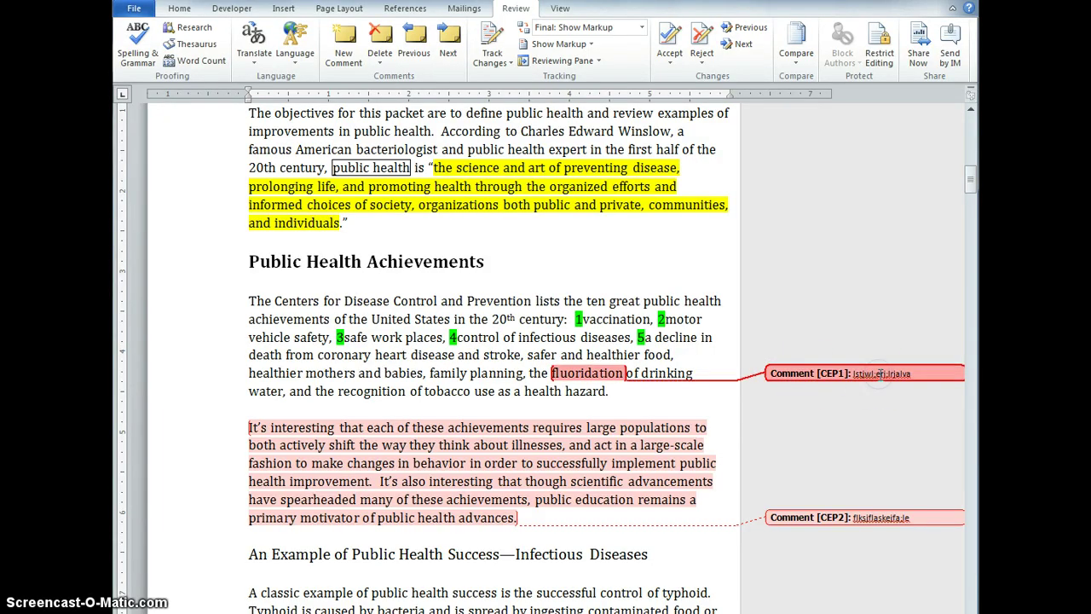
Delete the fluoridation comment, leaving the paragraph comment as CEP1.
right_click(846, 375)
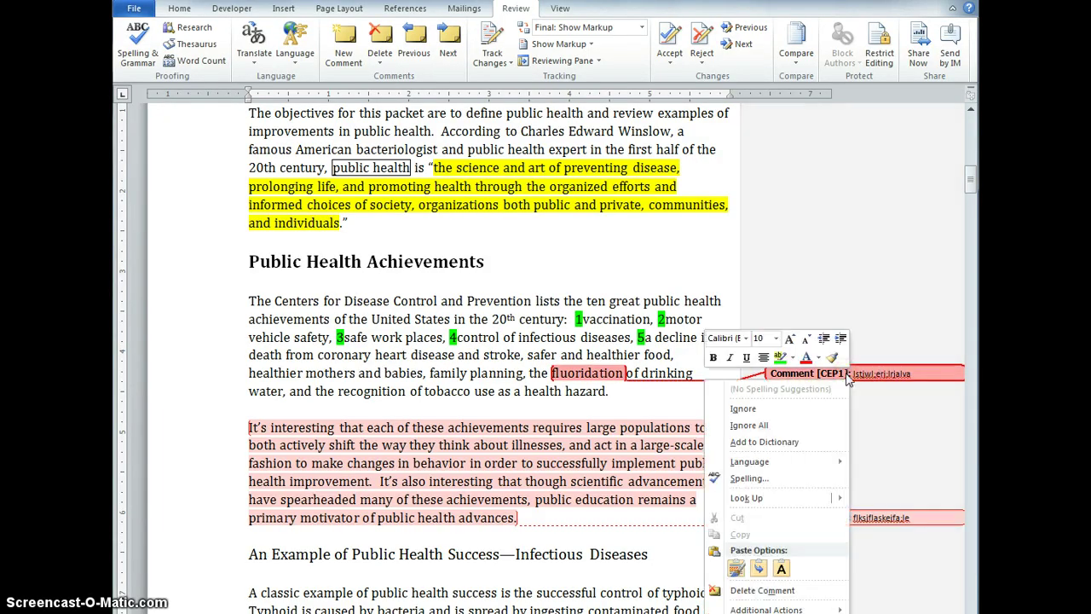
left_click(756, 592)
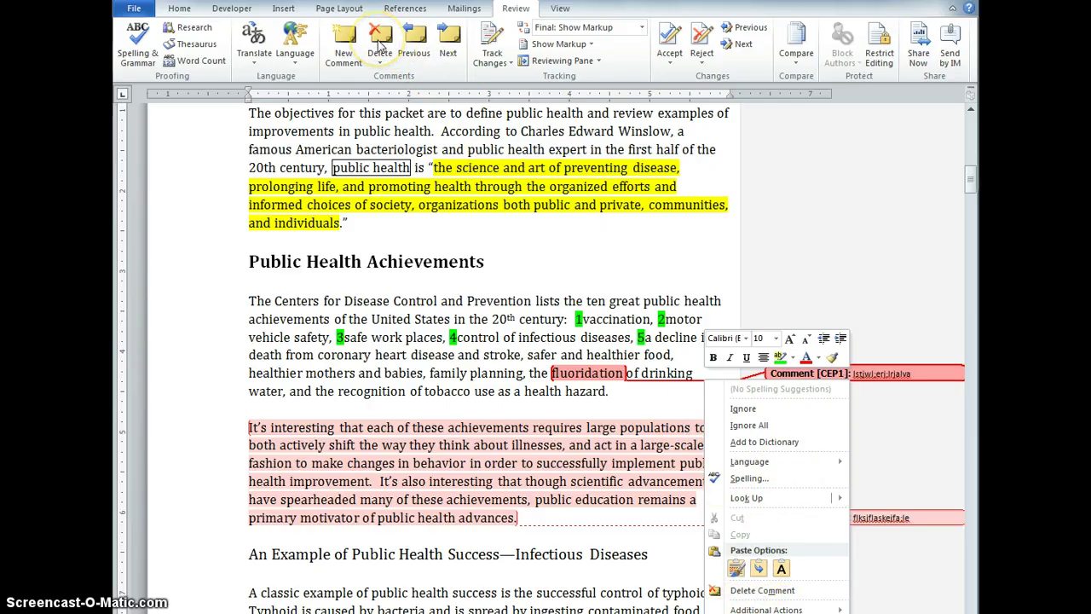
left_click(746, 589)
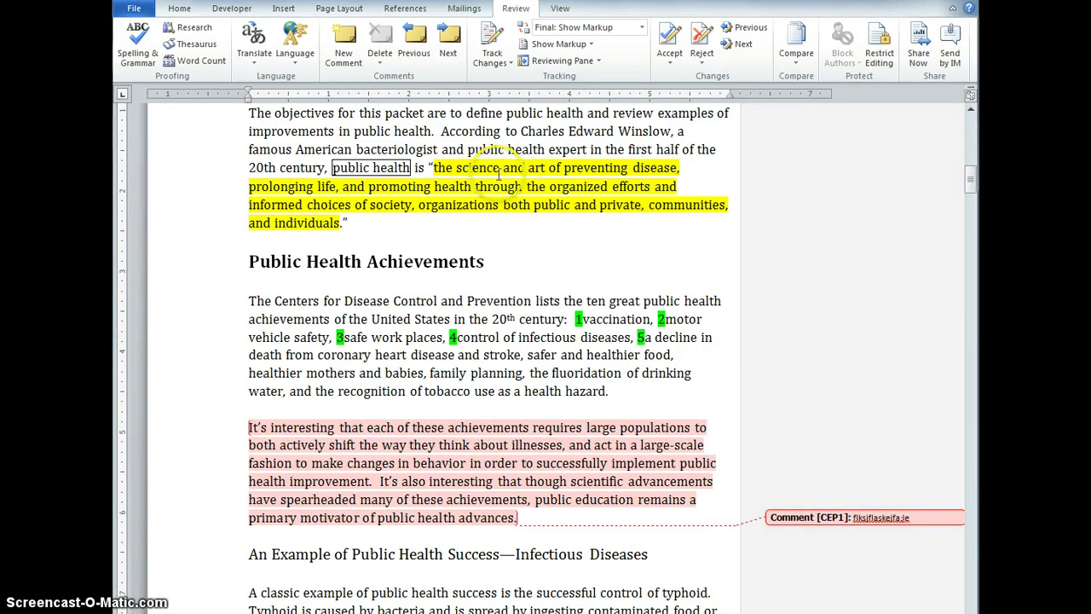
Set Winslow's quoted definition to No Color highlighting, removing the yellow.
scroll(464, 220, "up", 2)
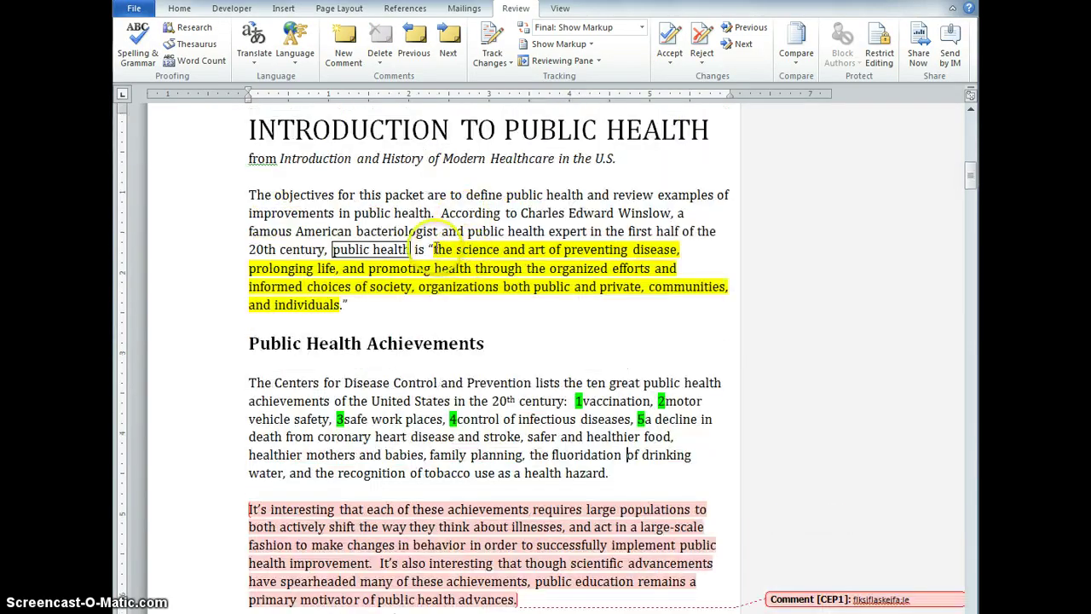
left_click_drag(430, 249, 449, 300)
left_click(182, 11)
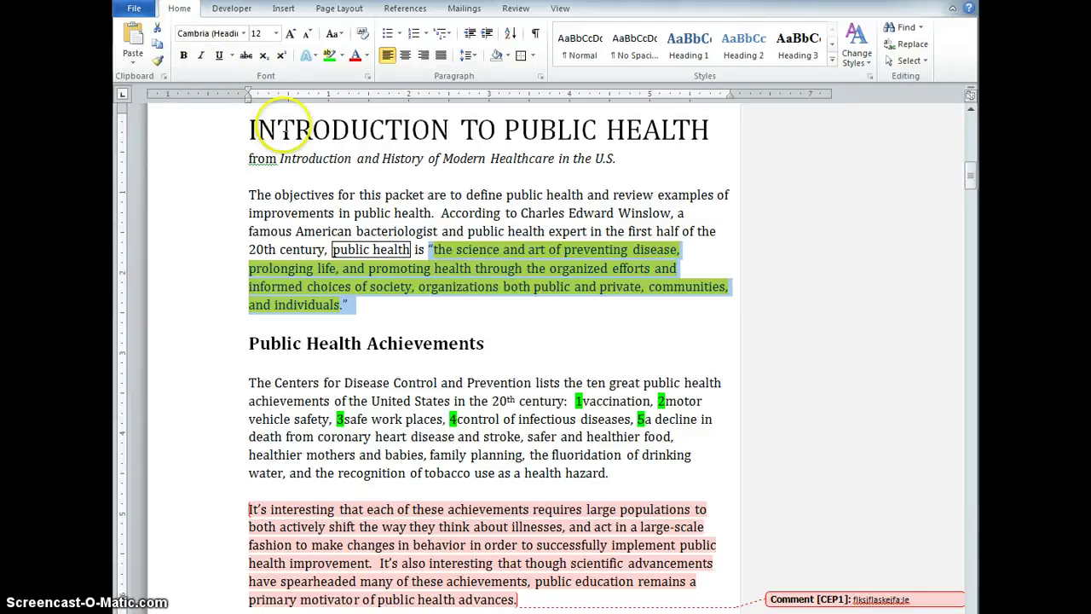
left_click(342, 57)
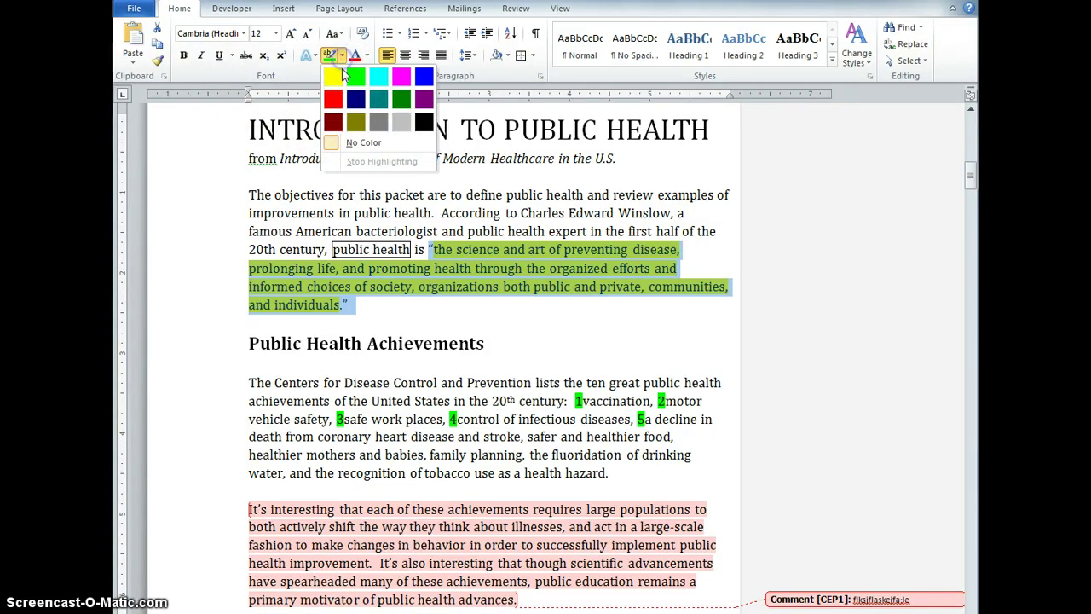
left_click(364, 144)
left_click(477, 307)
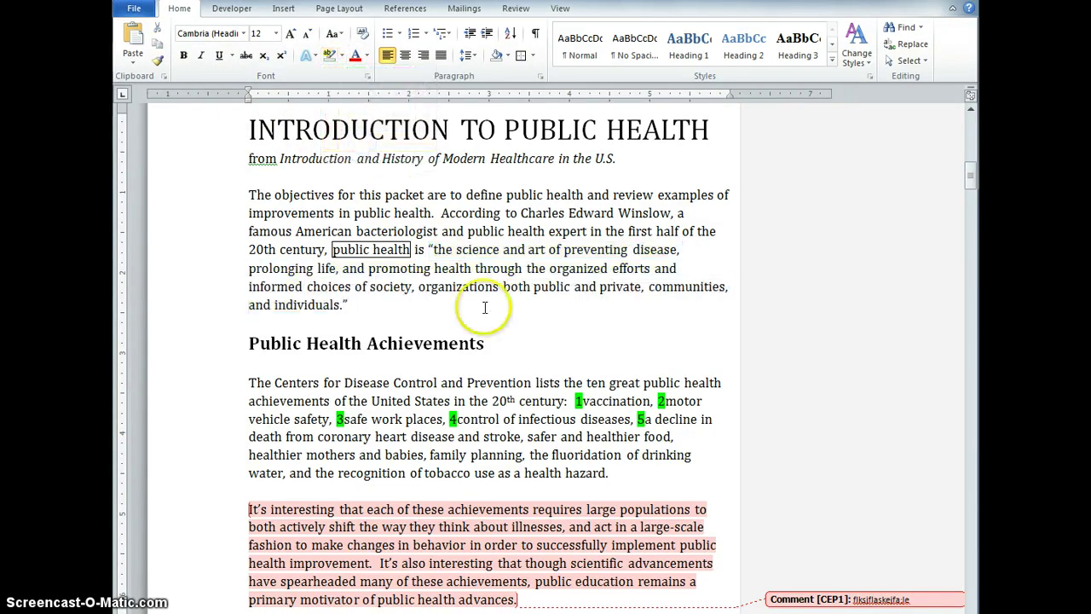
Apply No Border to 'public health' in Winslow's sentence.
left_click(333, 249)
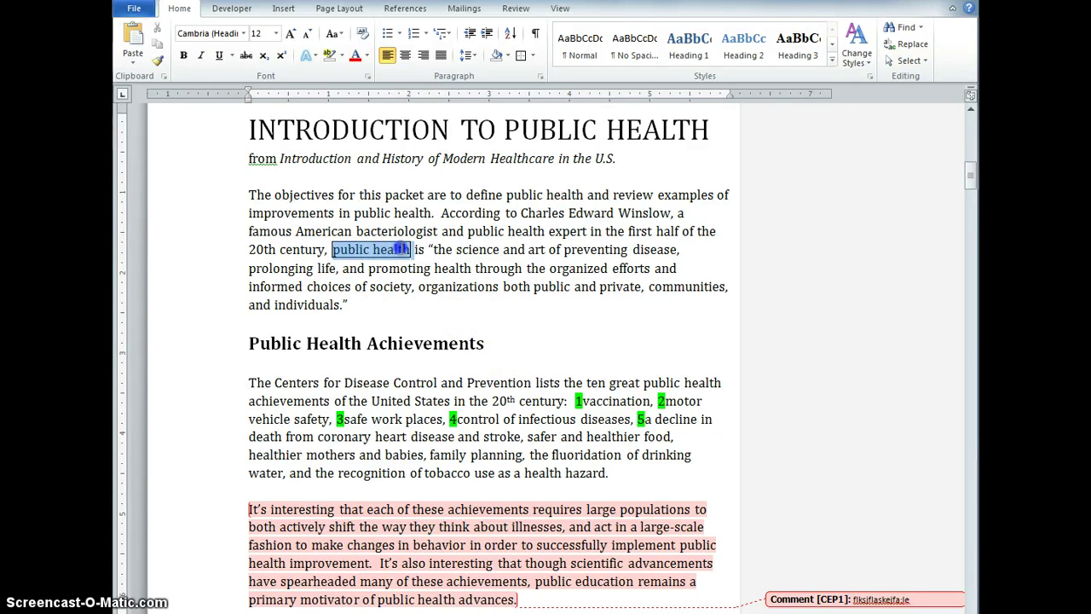
left_click(534, 56)
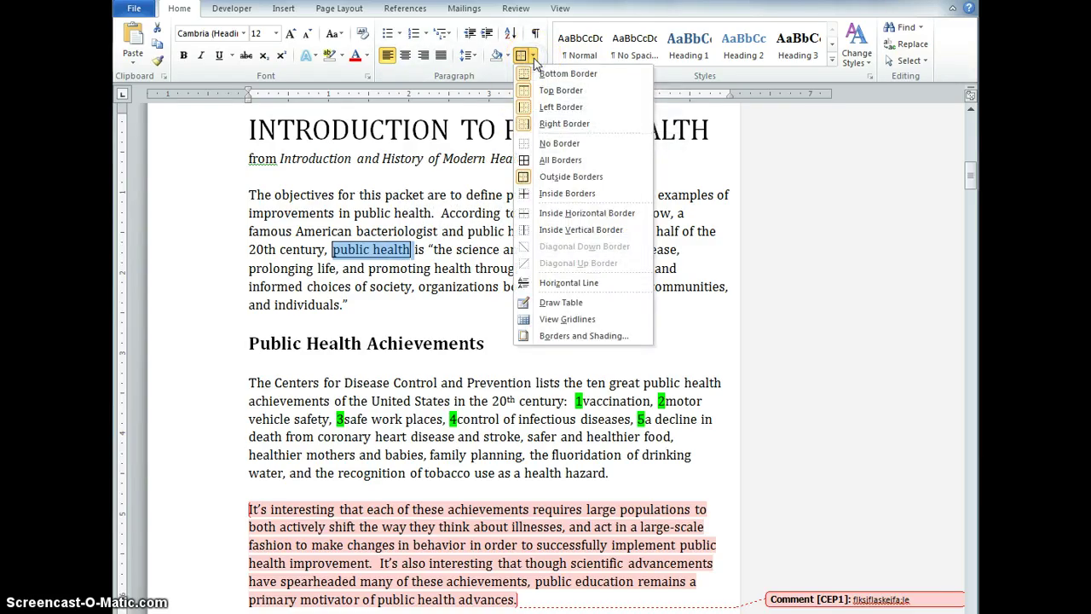
left_click(556, 145)
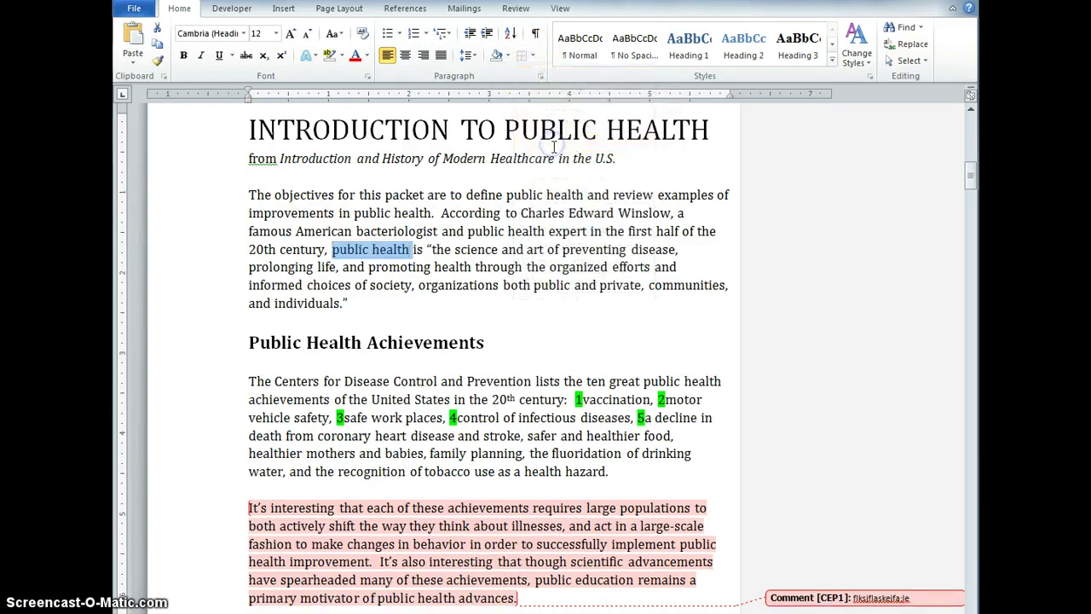